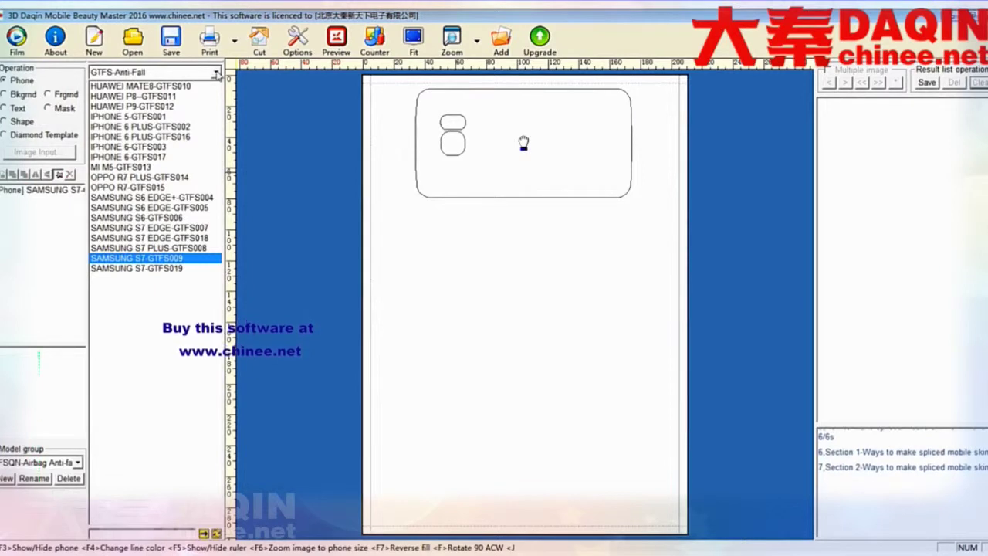
- Add the IPHONE 6-DDFHFS002 template from the FHFS-Anti-slip antifall group, rotate it 90 degrees and place it directly below the Samsung S7 outline
click(216, 71)
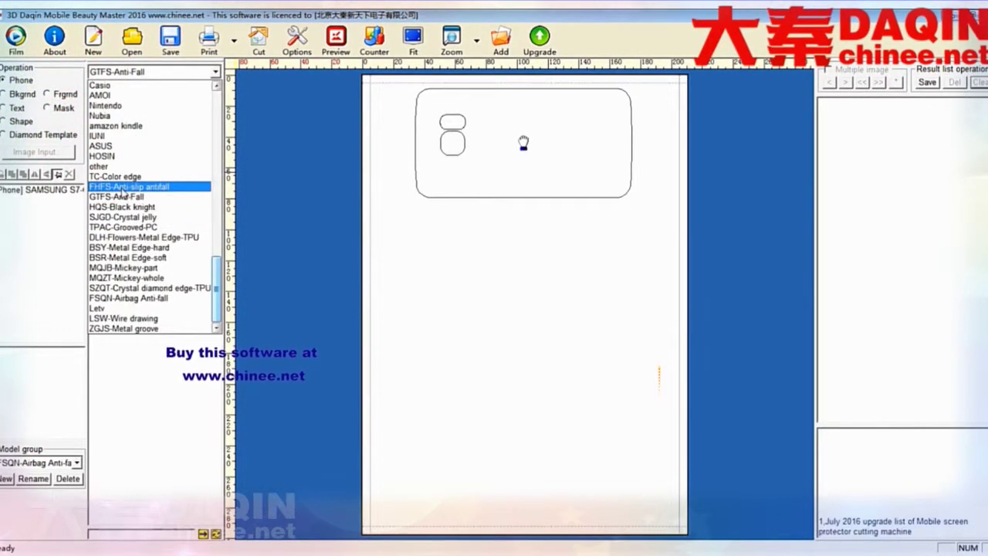
click(125, 187)
double_click(131, 110)
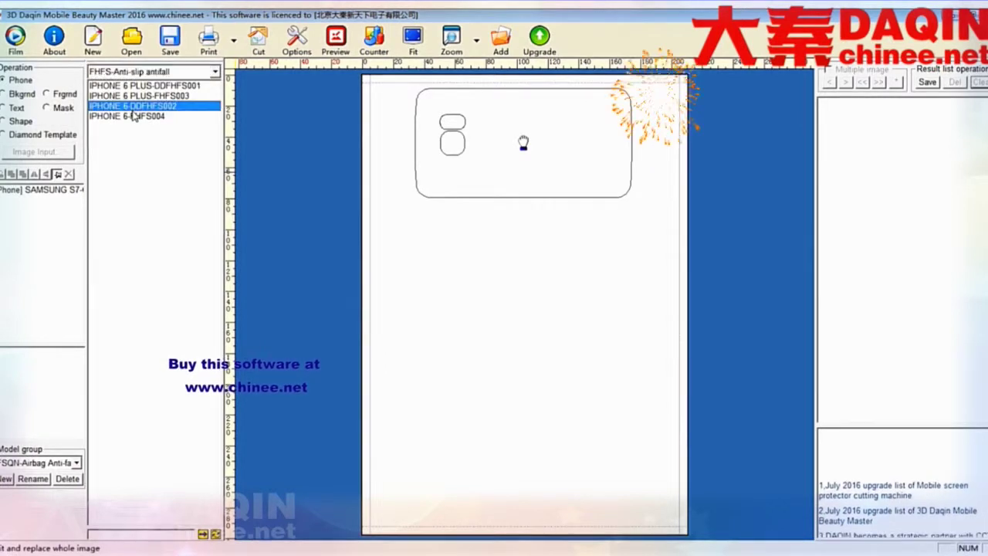
key(f)
drag(535, 371, 536, 264)
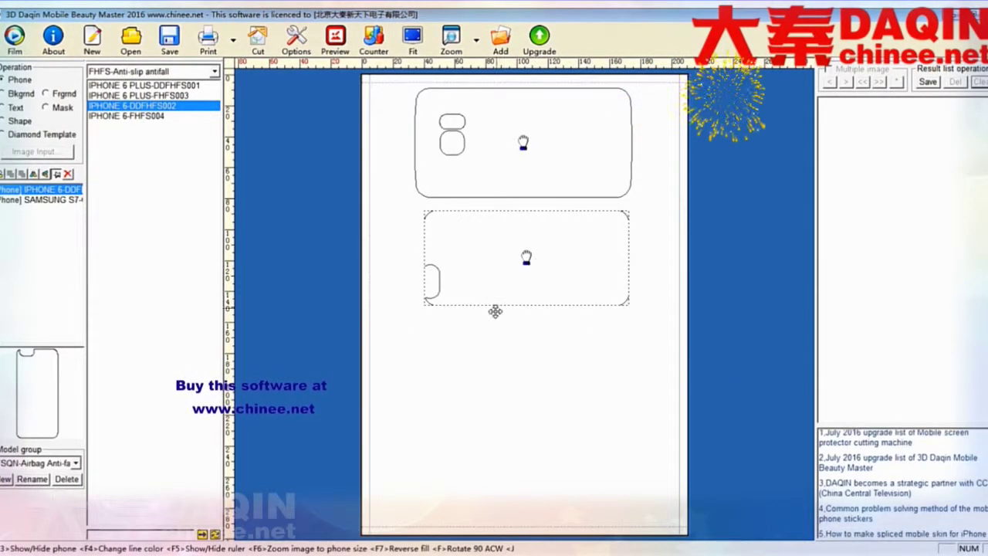
click(309, 216)
- Add a second IPHONE 6-DDFHFS002 template, rotate it to landscape and place it near the bottom of the page
double_click(135, 107)
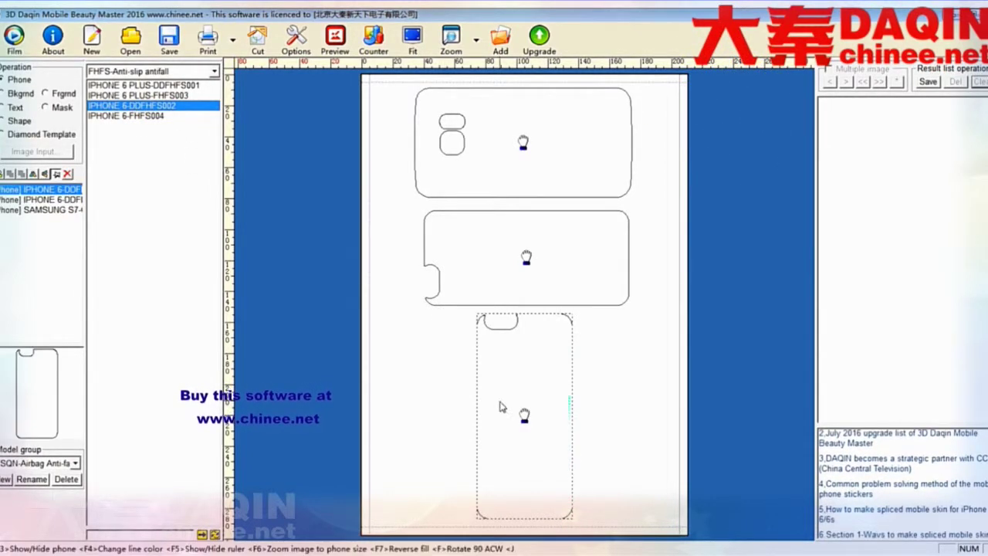
key(F8)
drag(529, 464, 530, 473)
click(505, 386)
- Add the IPHONE 6-GTFS003 template from the GTFS-Anti-Fall group, rotated to landscape, in the gap between the two IPHONE 6-DDFHFS002 outlines
click(213, 71)
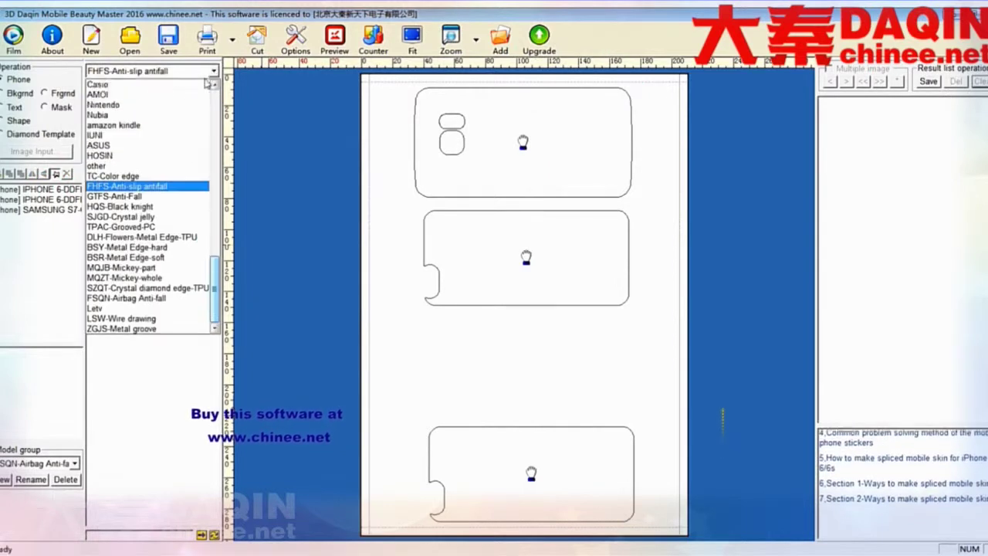
click(158, 196)
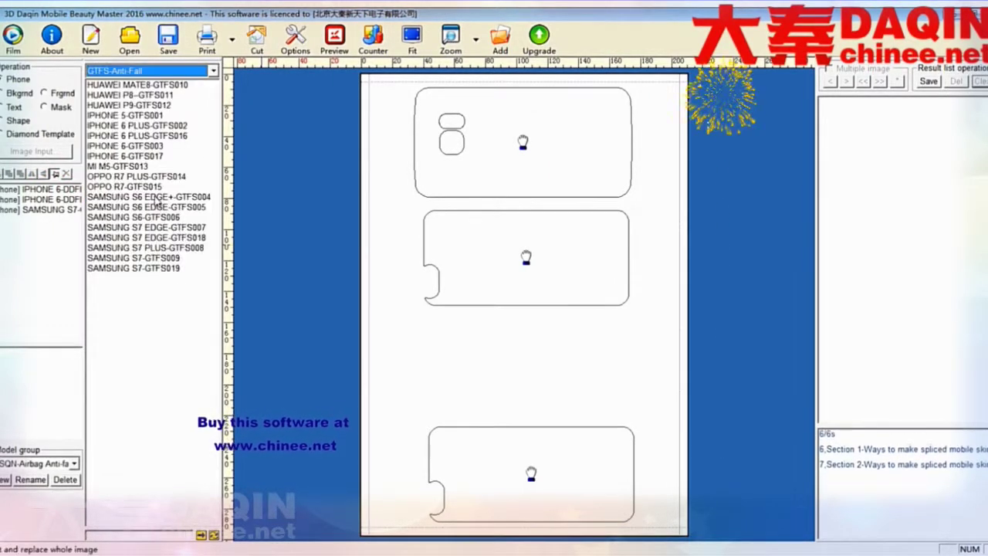
double_click(124, 145)
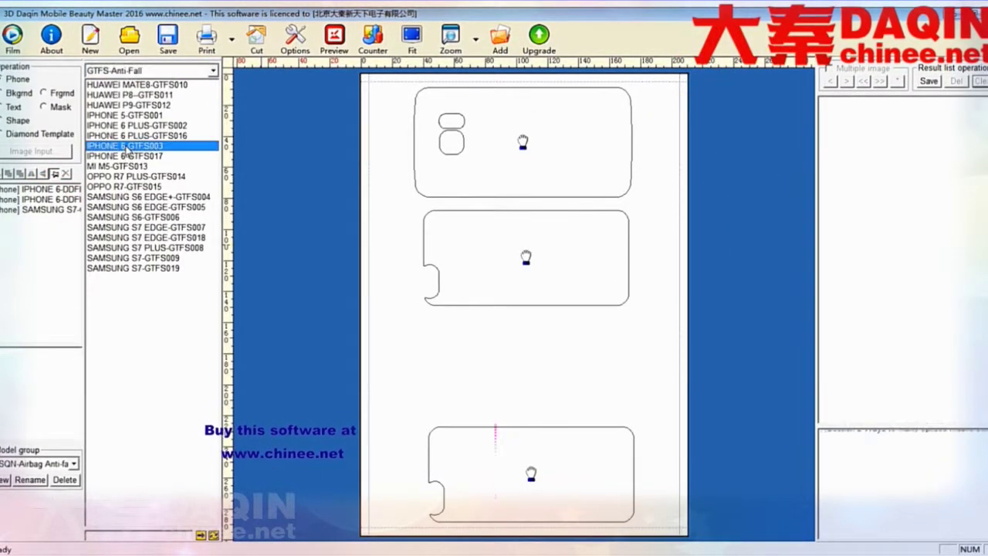
drag(516, 301, 520, 363)
key(f)
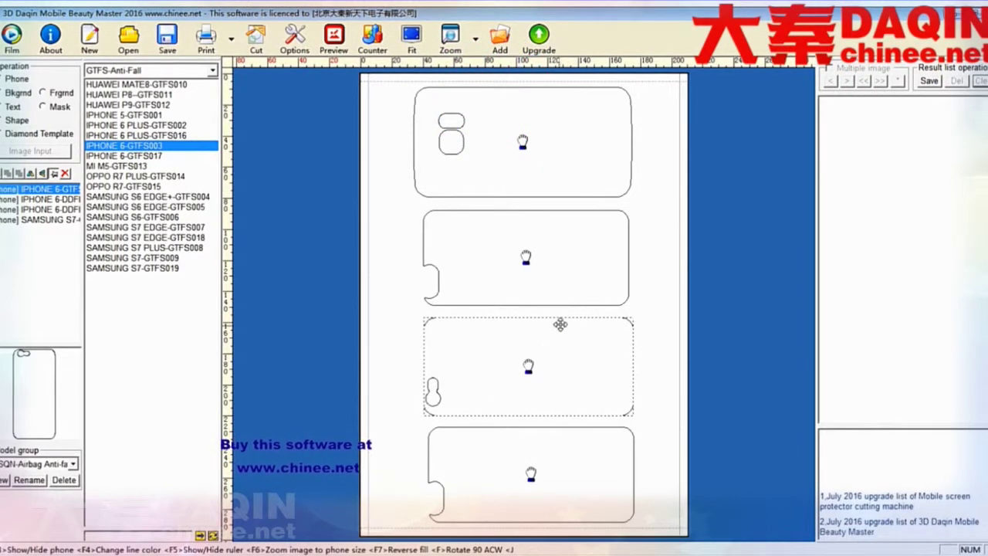
- Fine-tune the positions of the bottom iPhone, Samsung S7 and upper iPhone outlines so the templates line up on the page
click(536, 485)
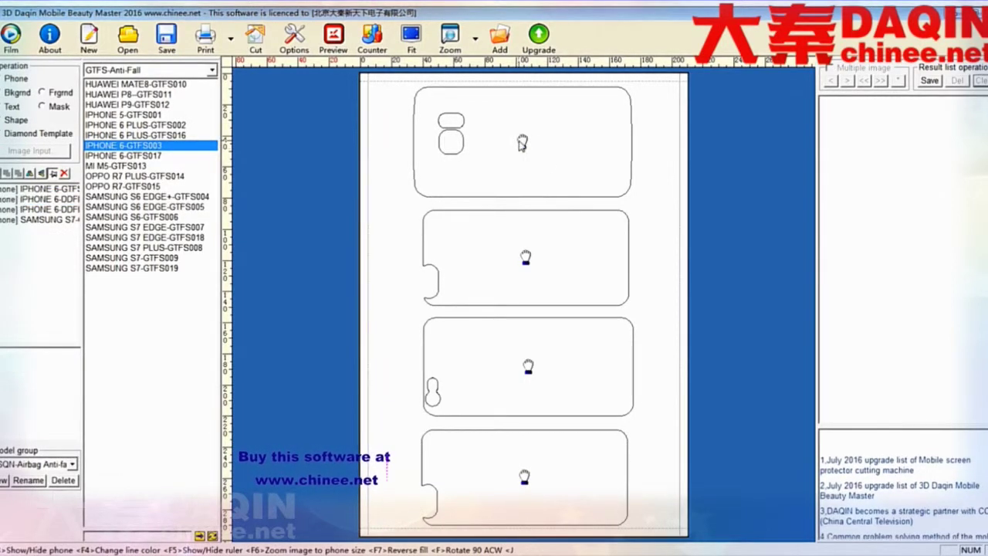
drag(522, 142, 525, 143)
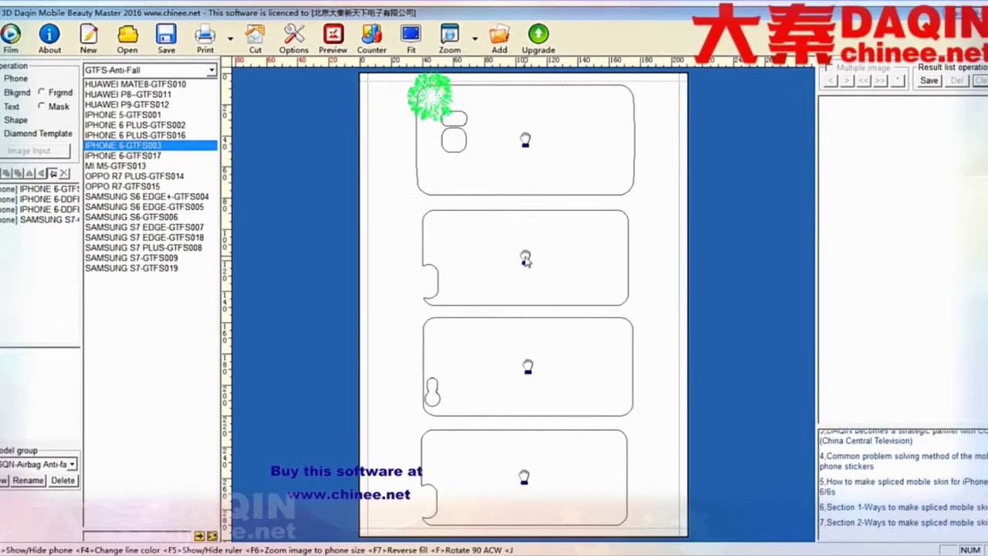
click(525, 259)
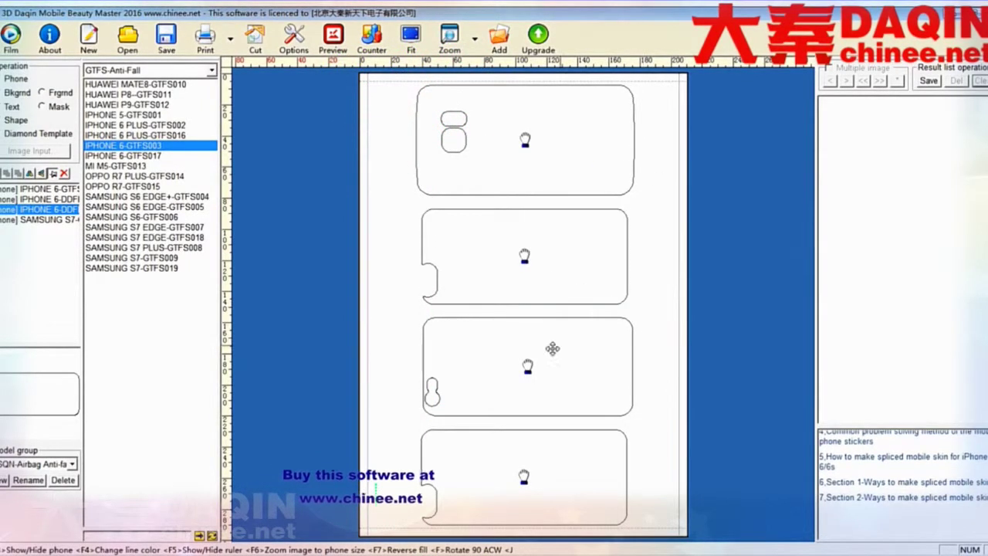
click(553, 349)
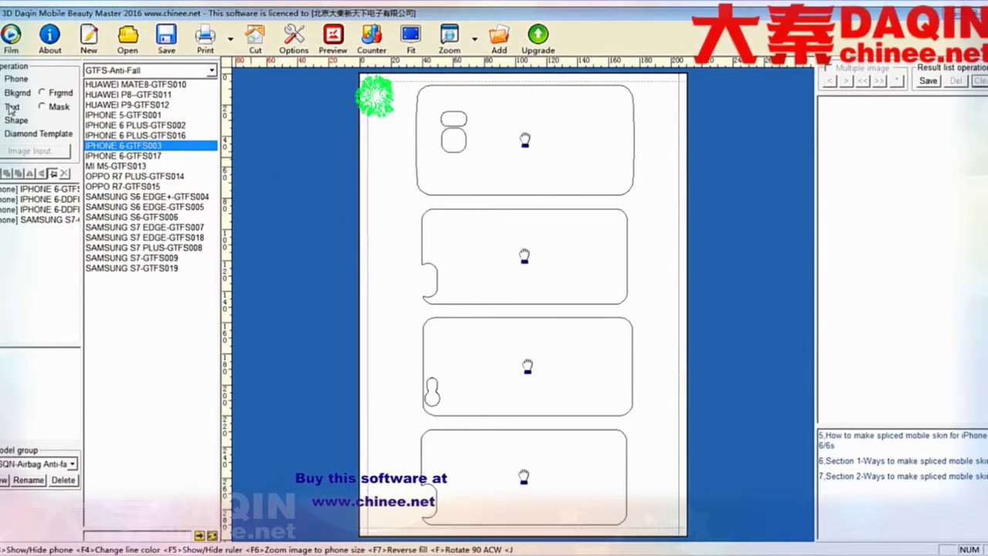
- Import the desktop photo sy_66814343466.jpg of the girl with the rabbit as a background image
click(14, 94)
click(28, 152)
click(312, 160)
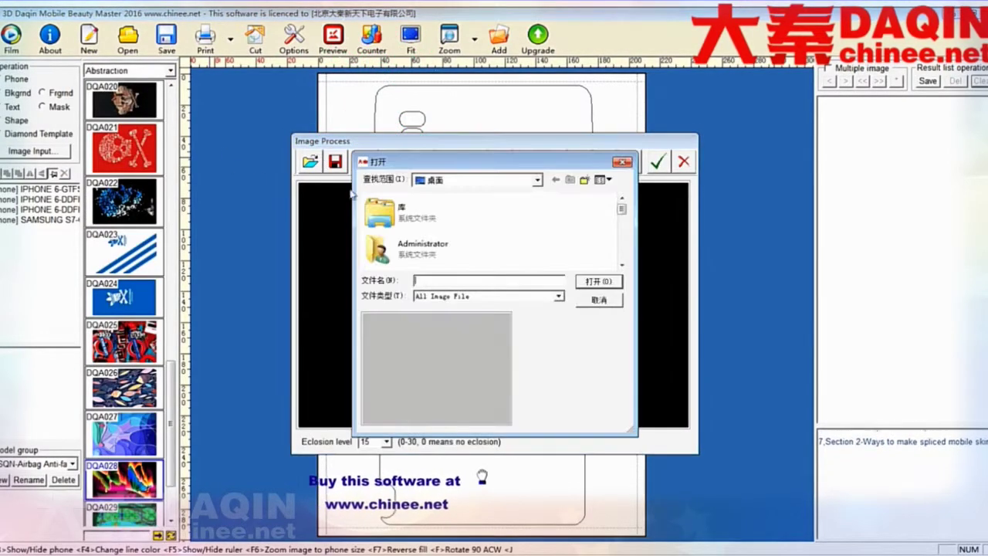
drag(621, 208, 623, 260)
click(427, 215)
click(593, 281)
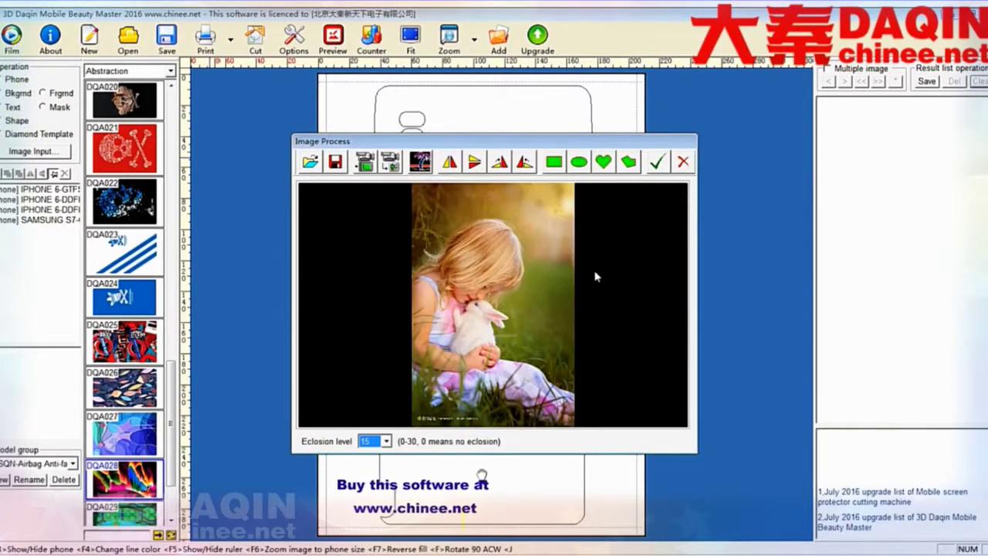
- Rotate the girl photo 90 degrees counterclockwise, crop it with a full-width rectangle around the girl and rabbit, and apply it
click(524, 162)
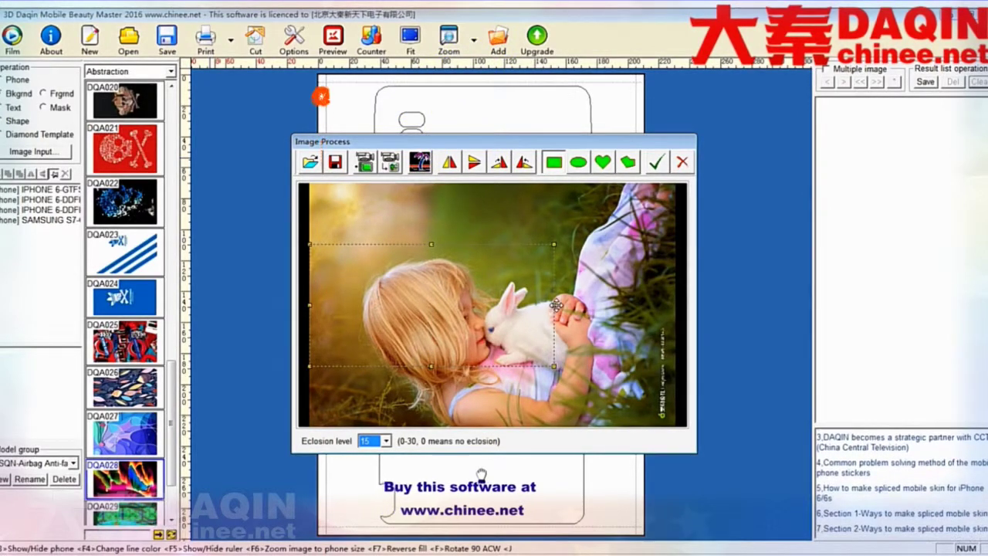
drag(556, 305, 666, 316)
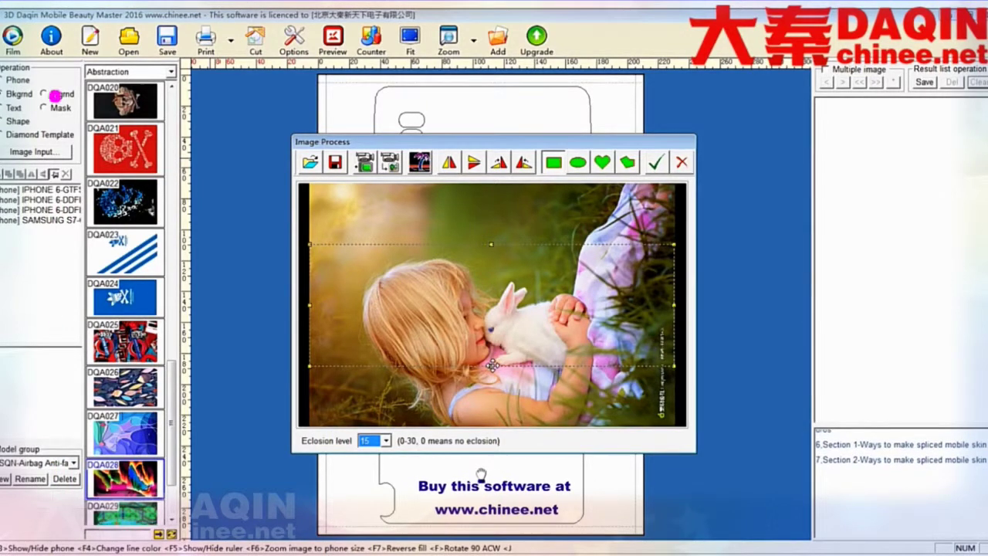
drag(491, 365, 488, 421)
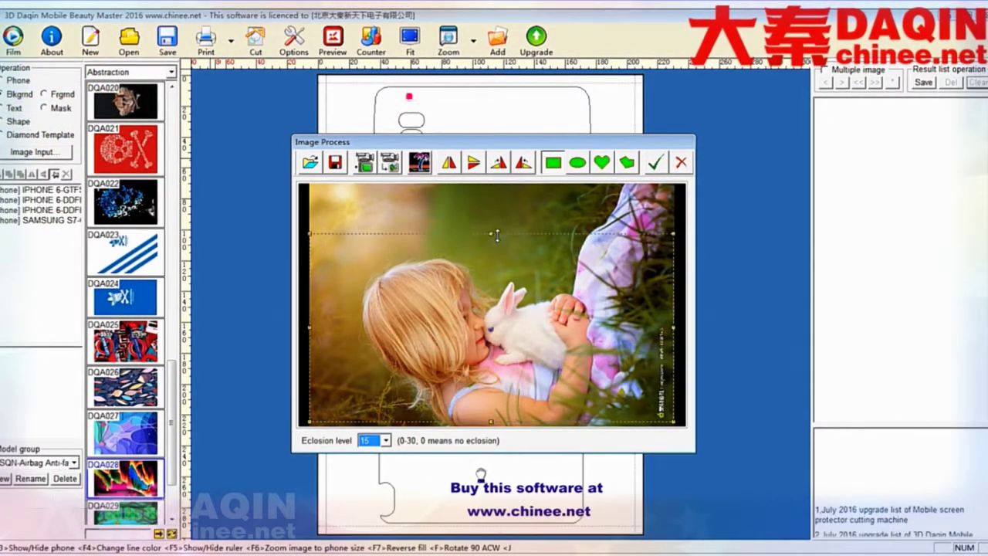
drag(476, 285, 478, 282)
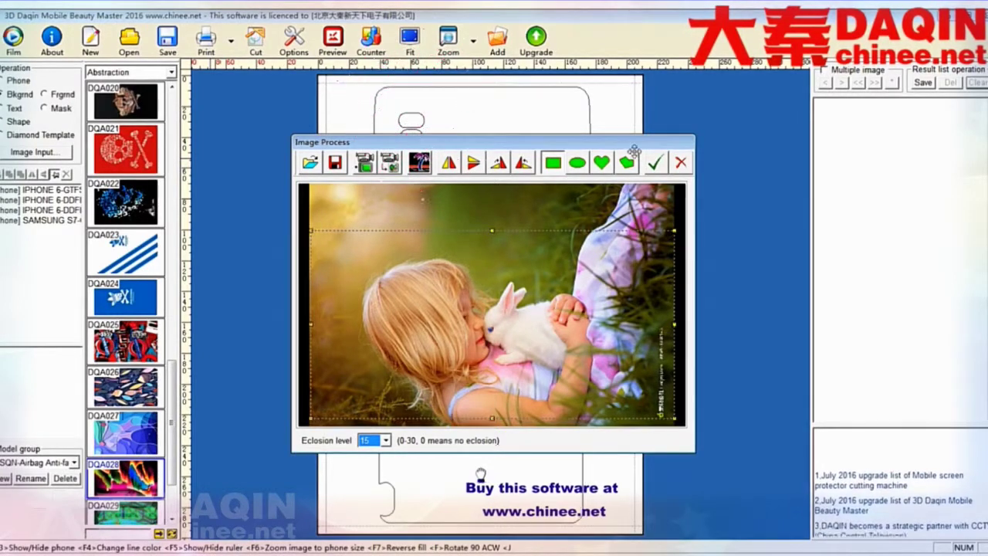
click(655, 162)
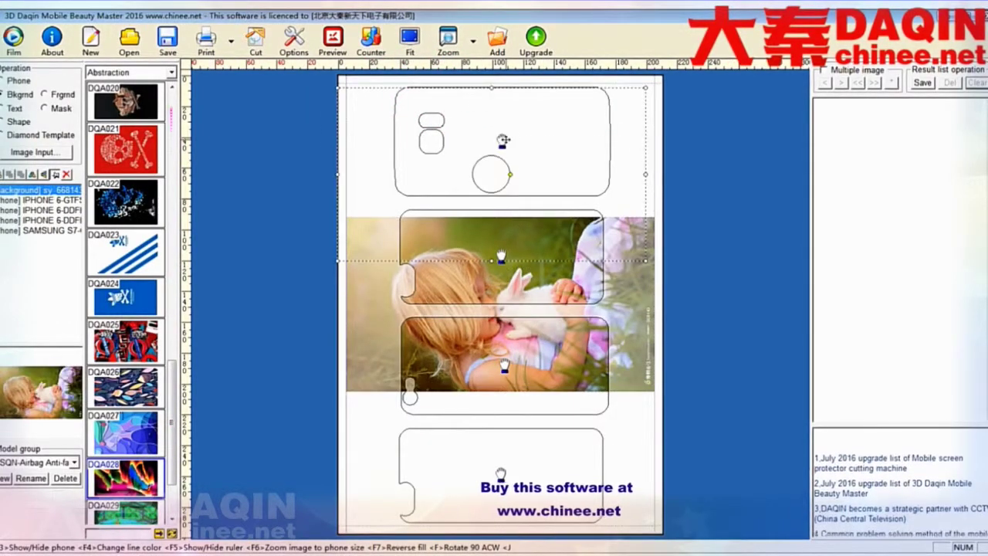
- Move the girl photo to the top of the page and shrink it to just cover the Samsung S7 outline
drag(503, 140, 513, 131)
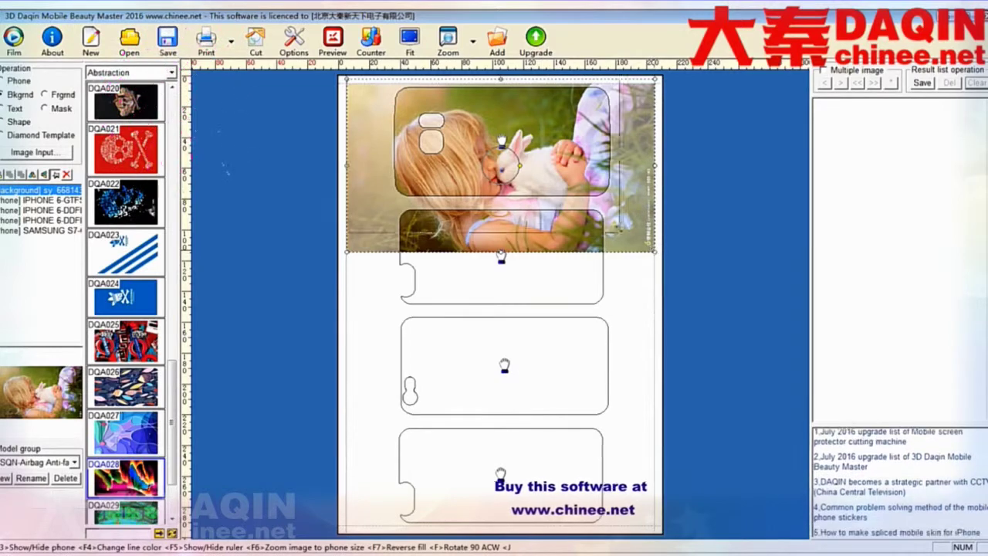
drag(592, 206, 591, 206)
drag(523, 177, 560, 169)
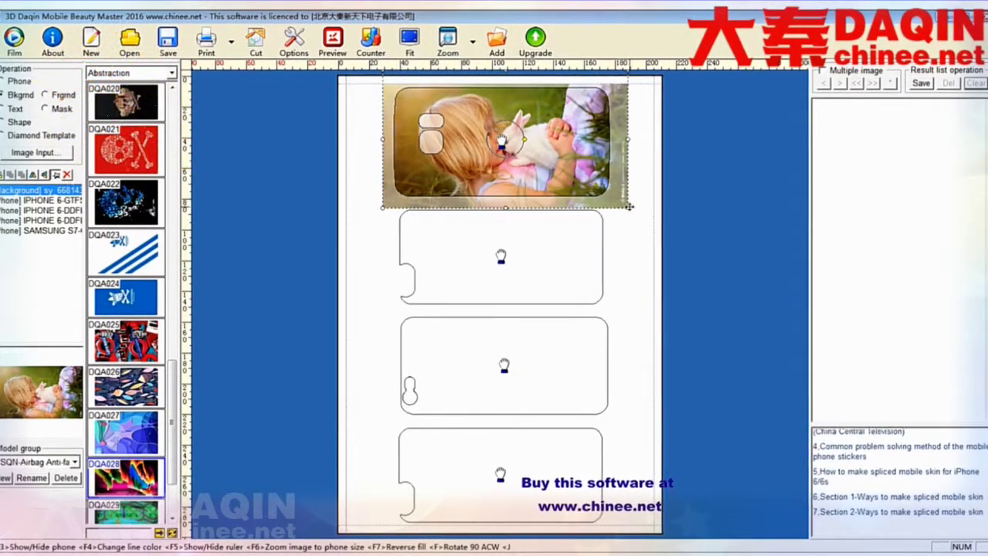
mouse_move(622, 202)
mouse_down()
mouse_move(593, 194)
mouse_move(624, 212)
mouse_up()
click(606, 233)
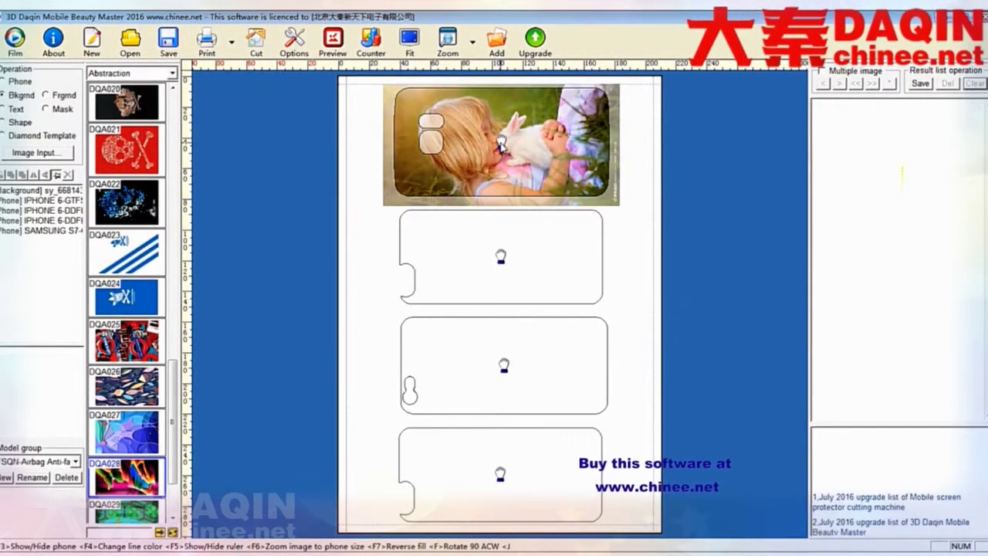
click(901, 97)
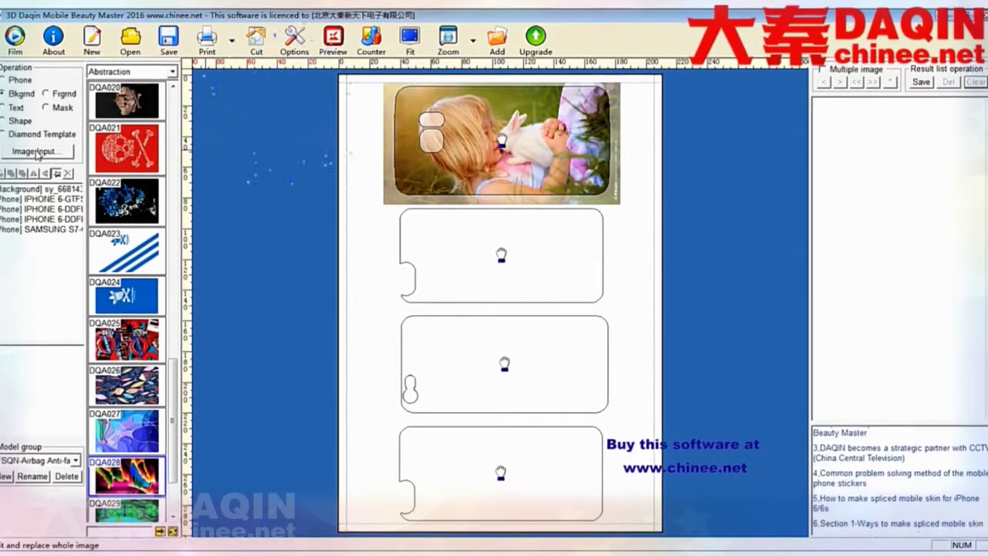
- Import the desktop photo tooopen_sy_138419383153.jpg as another background image
click(35, 151)
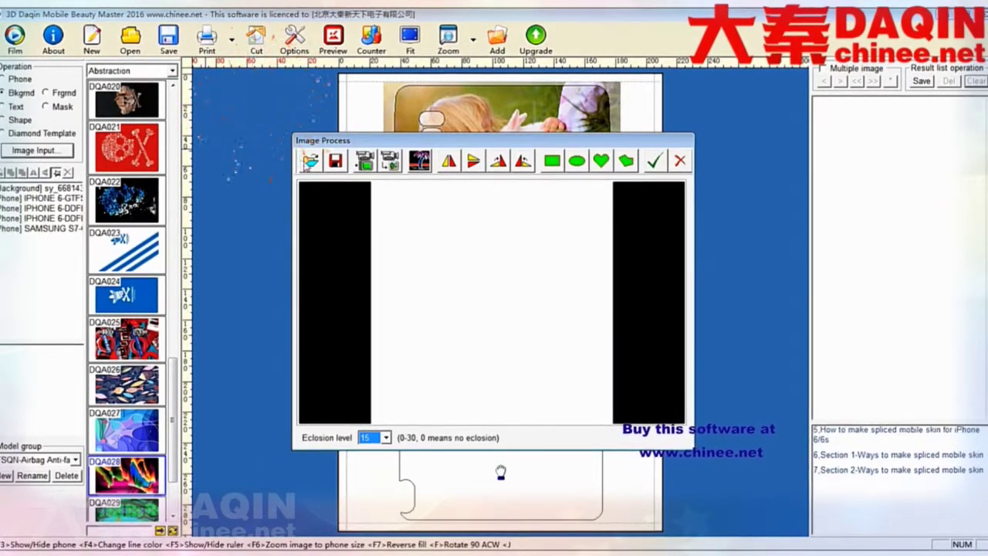
click(311, 160)
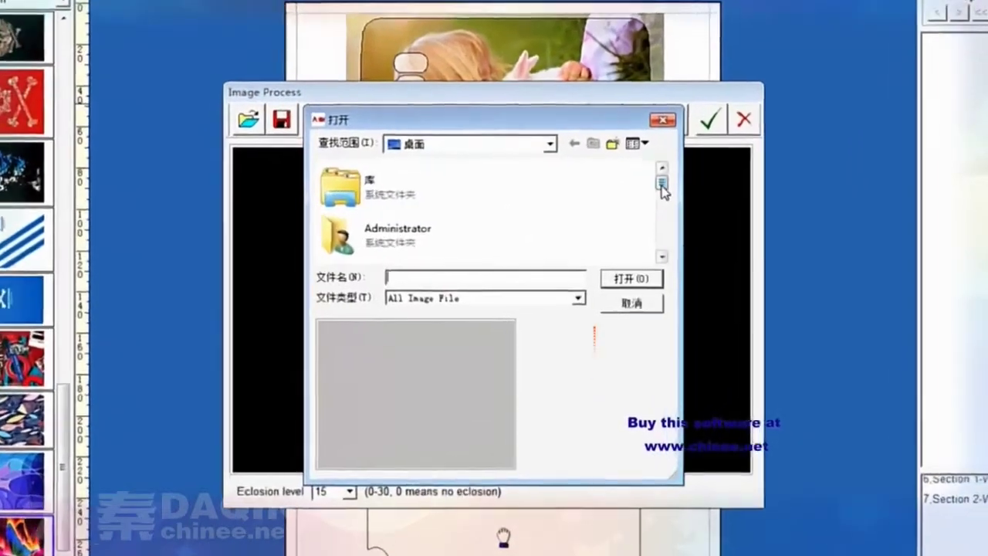
drag(662, 187, 689, 244)
click(360, 246)
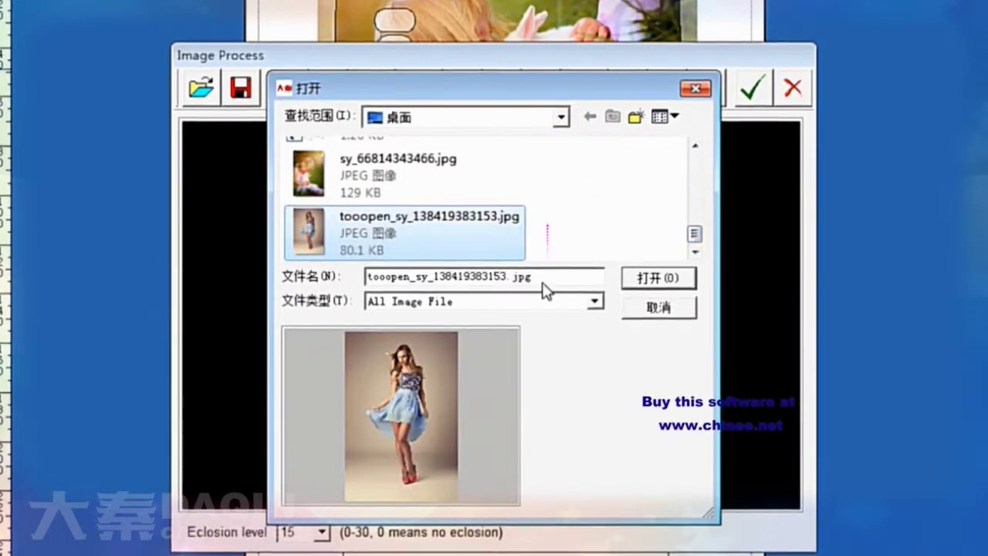
click(656, 283)
- Rotate the photo of the woman 90 degrees counterclockwise, crop it with a full-width rectangle around her figure, and apply it
click(544, 89)
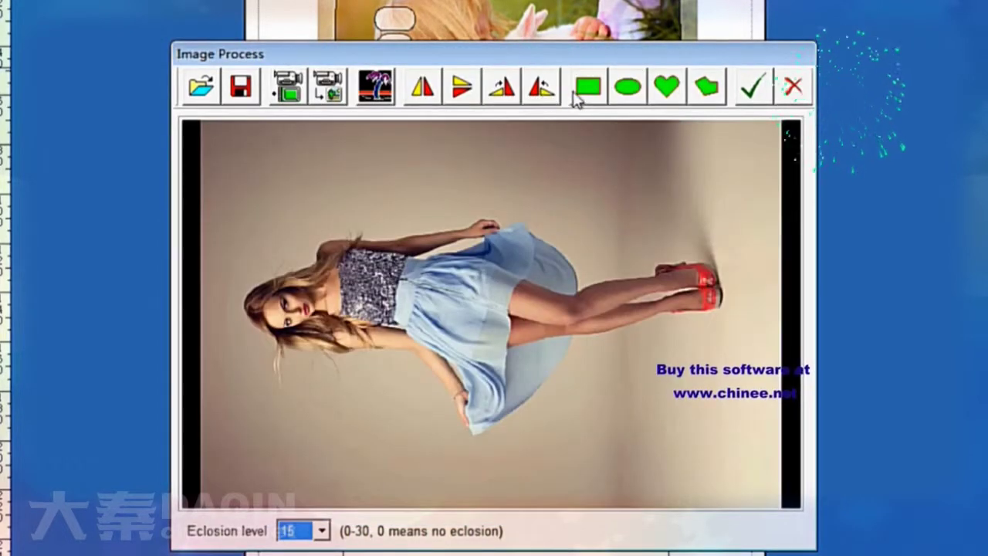
click(588, 86)
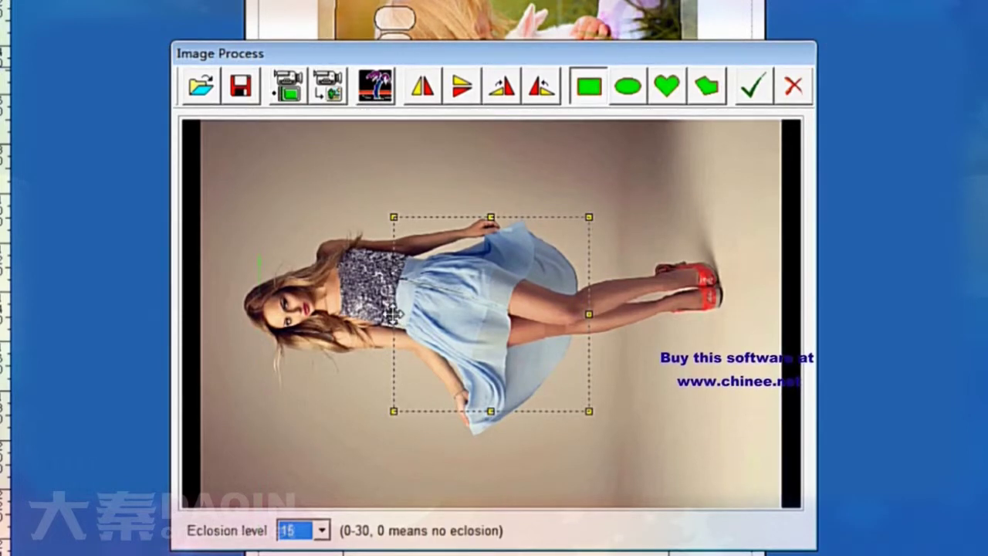
drag(396, 314, 201, 314)
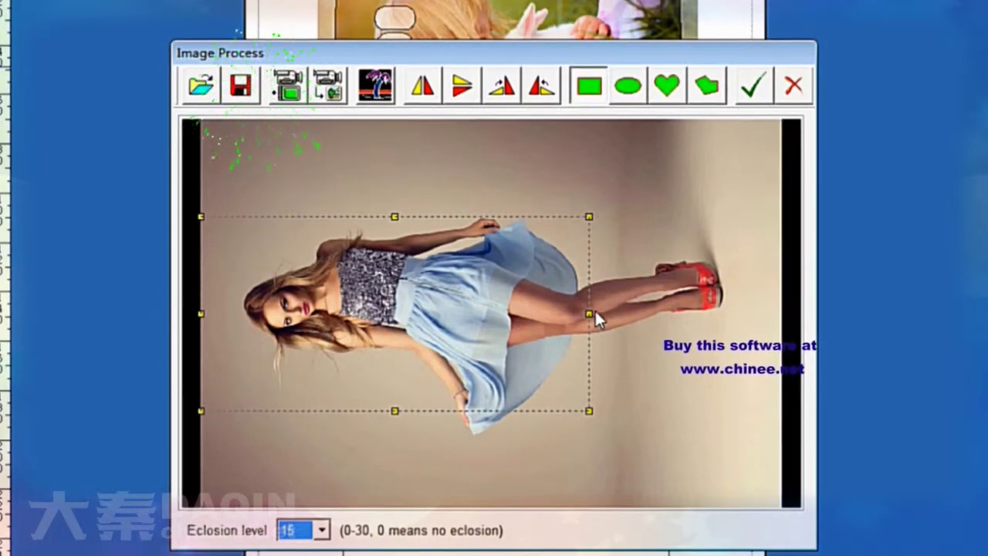
drag(589, 314, 782, 316)
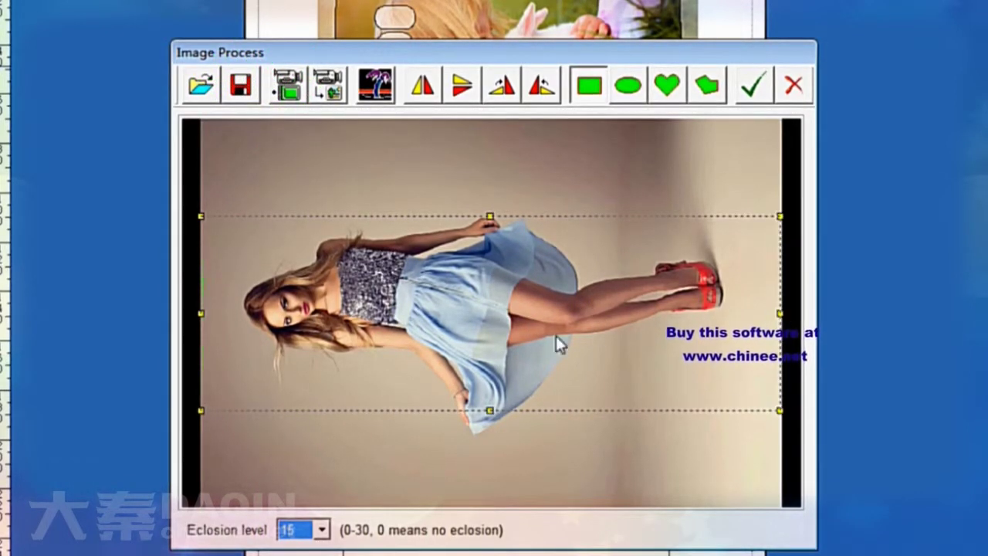
drag(488, 410, 479, 375)
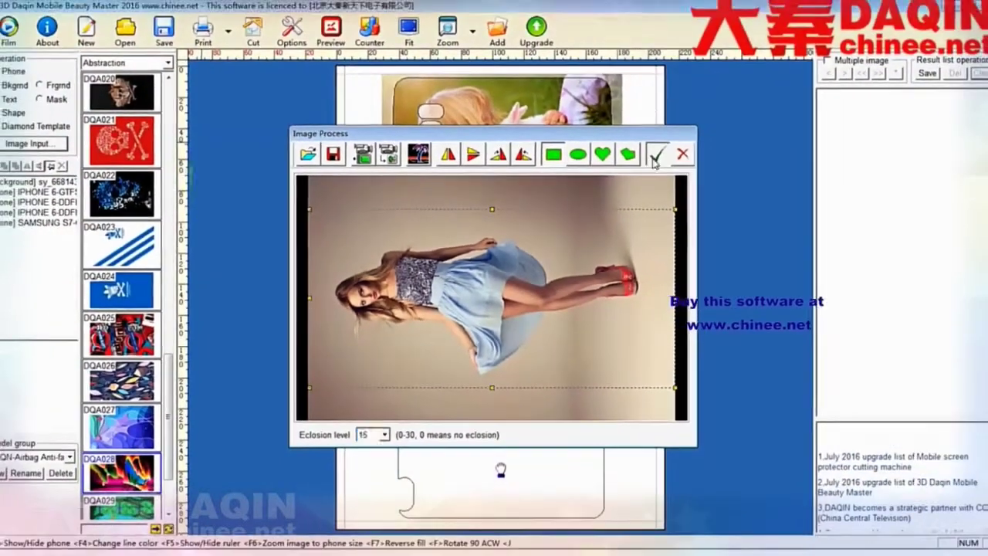
click(698, 123)
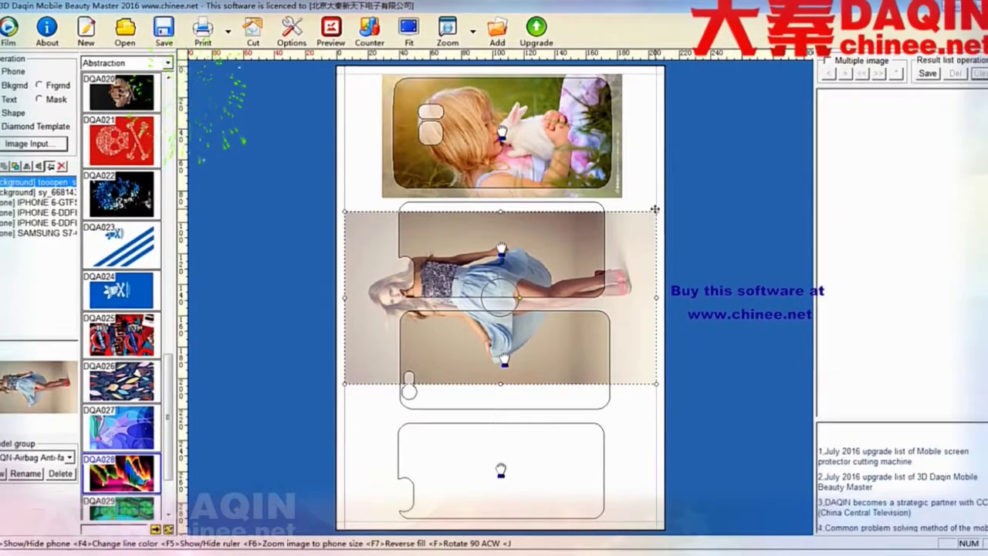
- Move the photo of the woman onto the second outline and shrink it to just cover that iPhone template
drag(580, 260, 616, 251)
drag(464, 269, 510, 213)
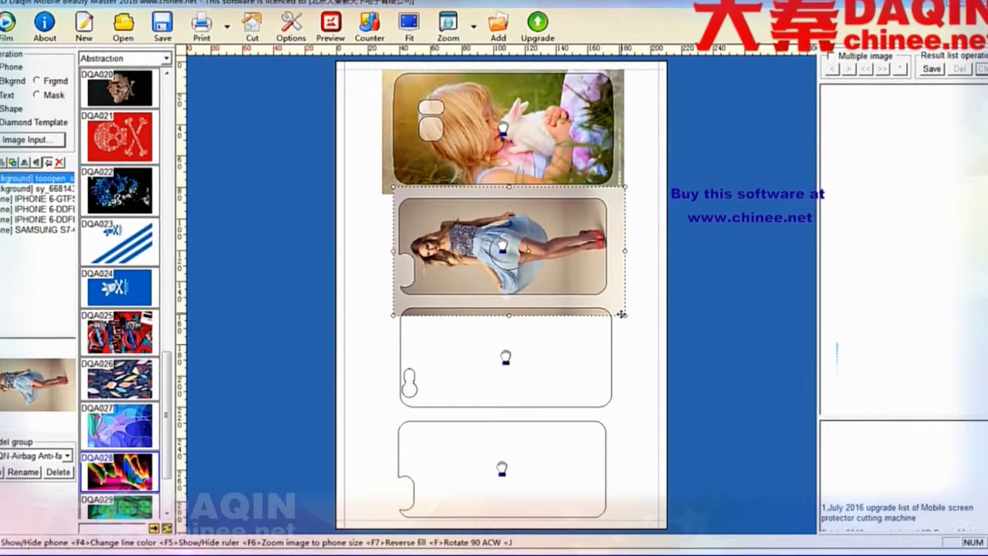
drag(625, 315, 616, 312)
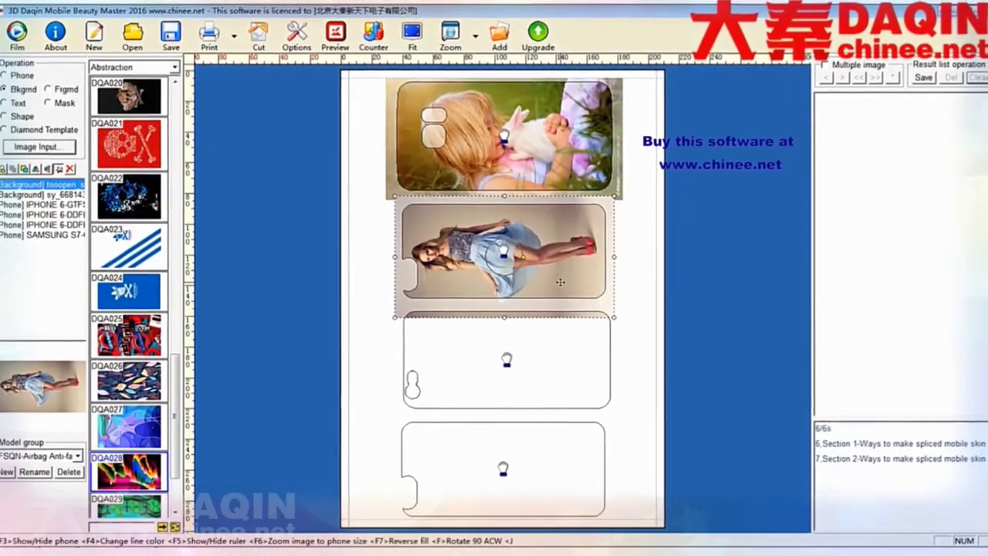
click(633, 302)
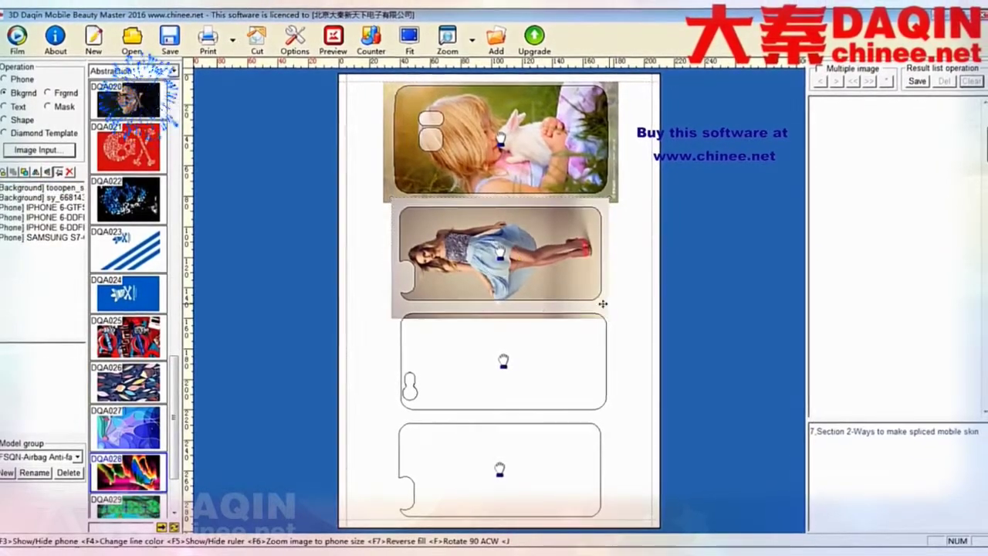
- Import the desktop picture DQD017.jpg as another background image
click(47, 152)
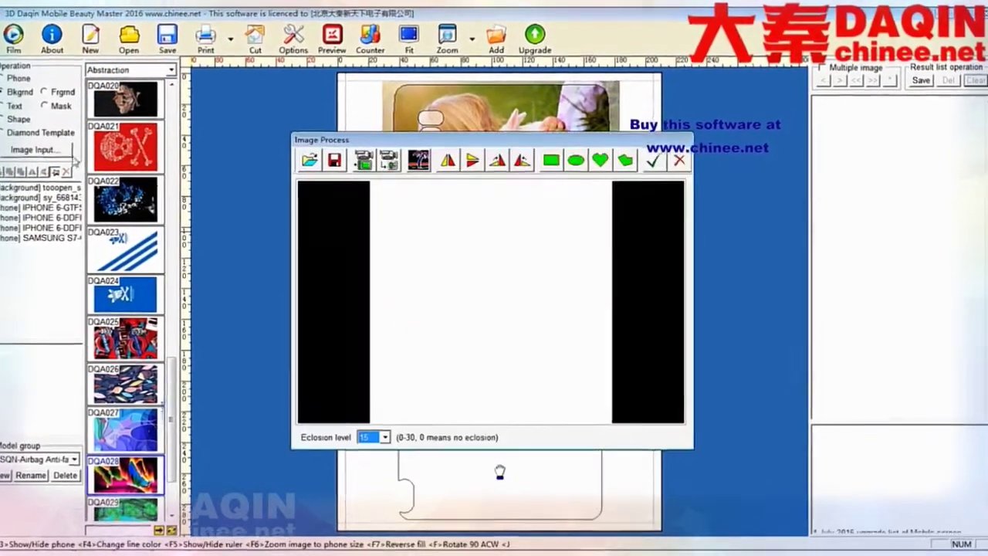
click(287, 146)
scroll(632, 232, down, 5)
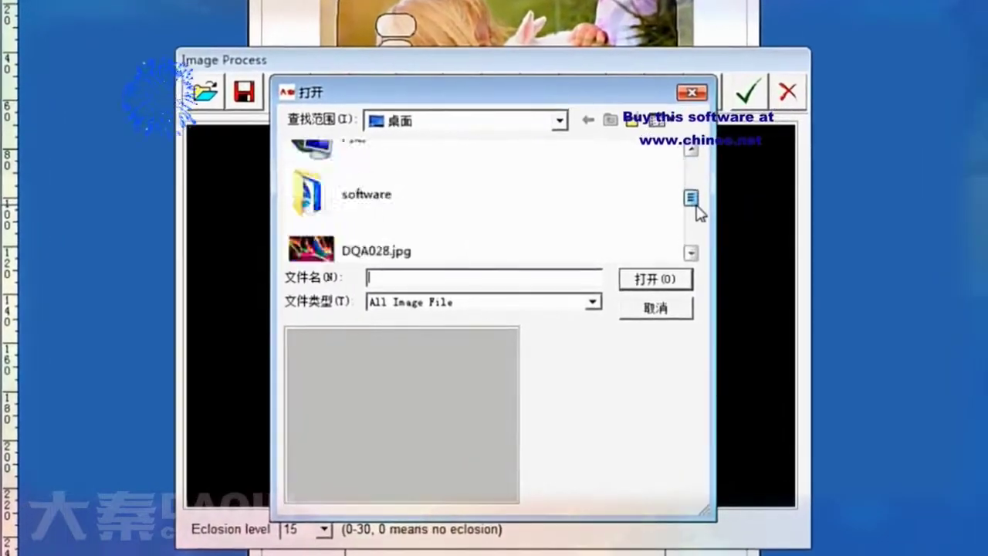
scroll(697, 232, up, 3)
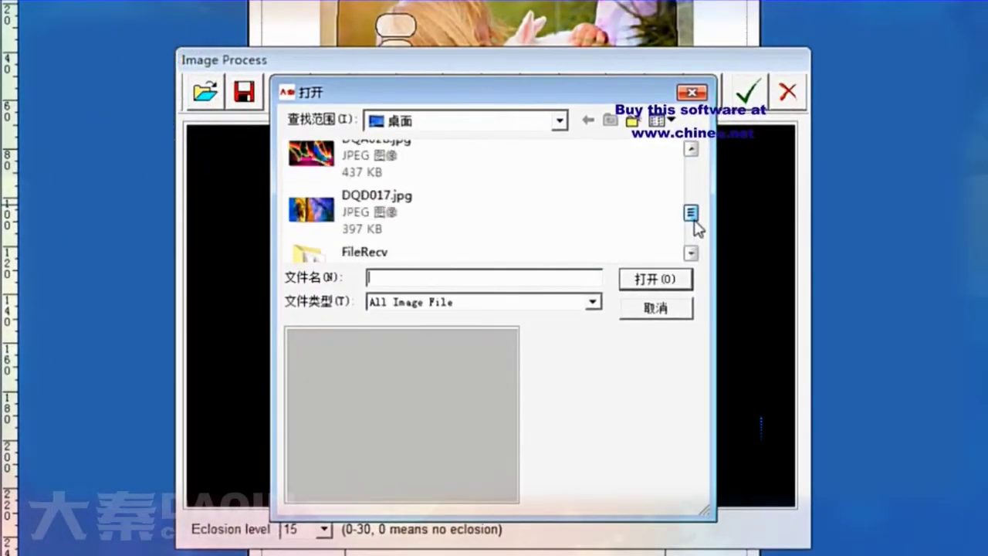
click(417, 211)
click(630, 281)
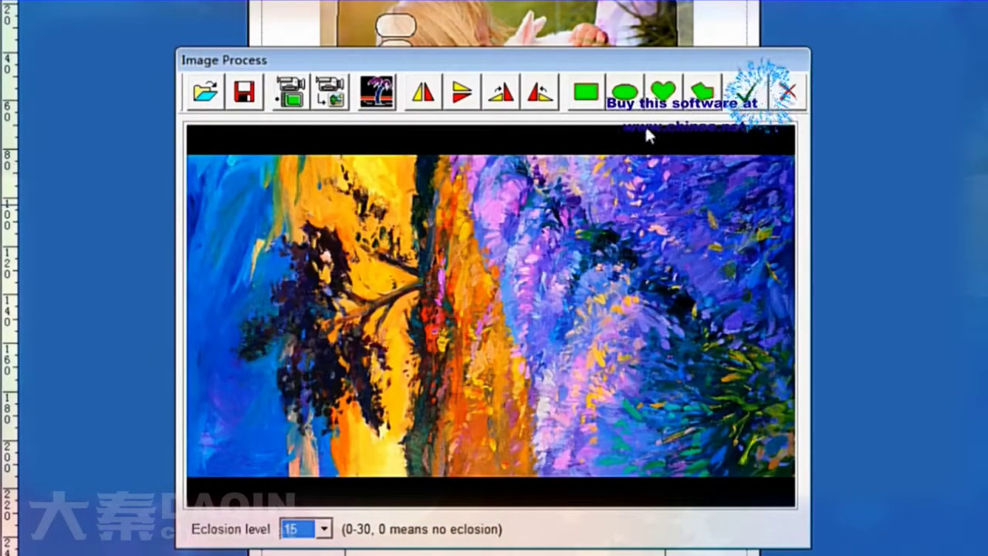
- Crop the tree painting with a nearly full-width rectangle, trimming narrow strips along its upper and lower edges, and apply it
click(581, 102)
drag(410, 312, 191, 281)
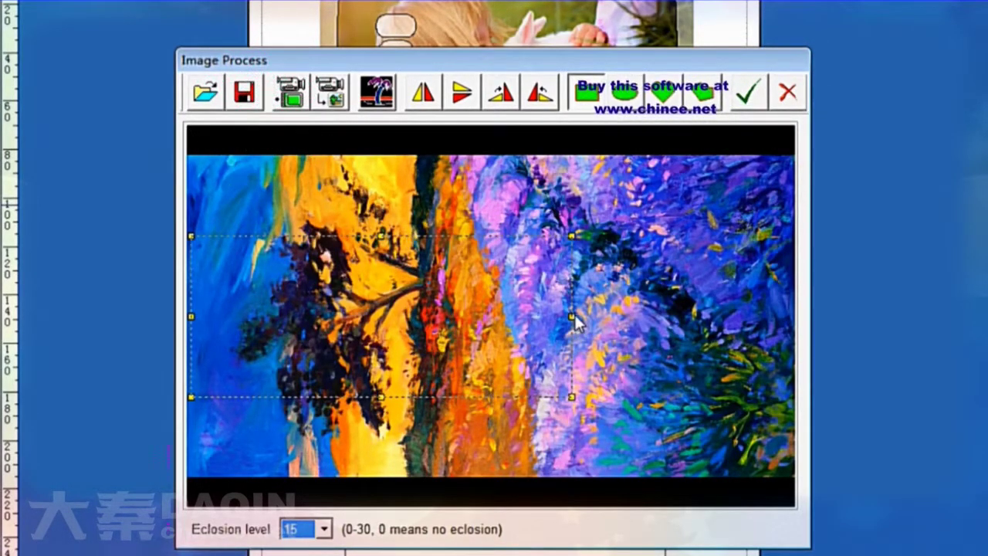
drag(572, 316, 789, 343)
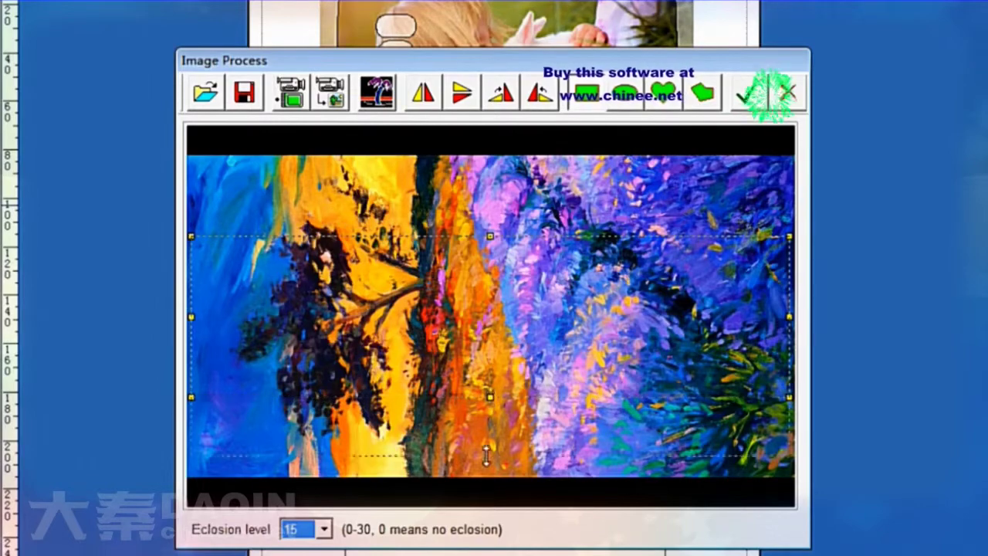
drag(490, 398, 487, 477)
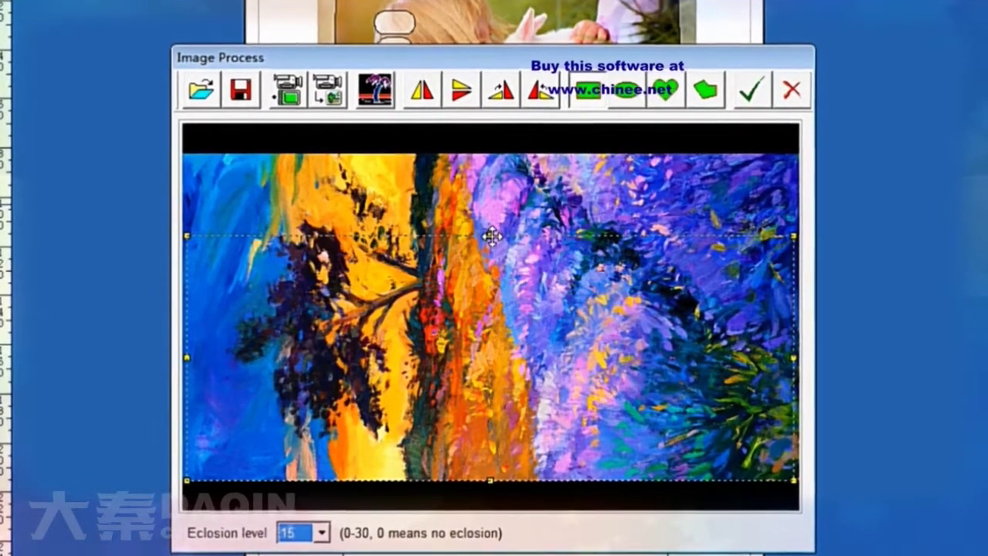
drag(492, 237, 492, 217)
drag(480, 273, 484, 237)
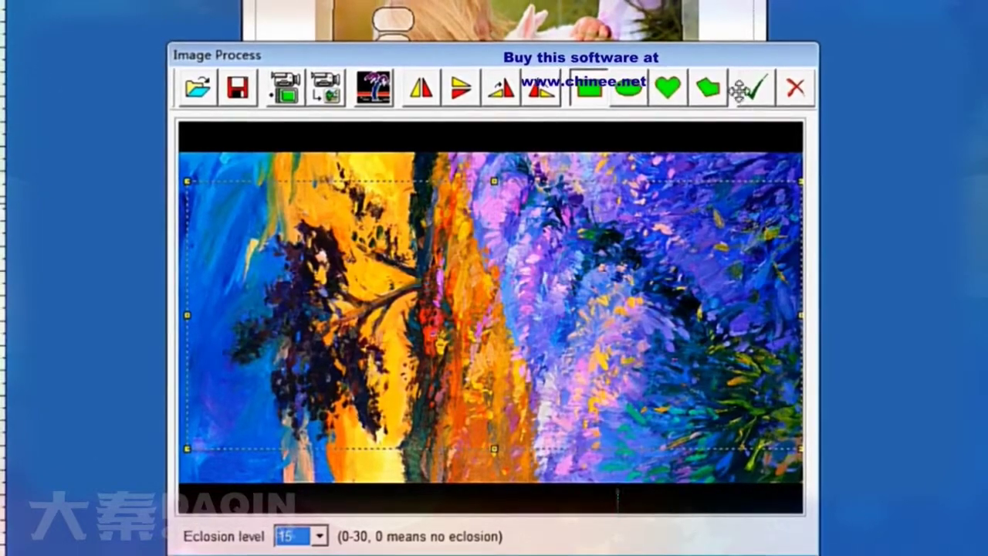
click(755, 86)
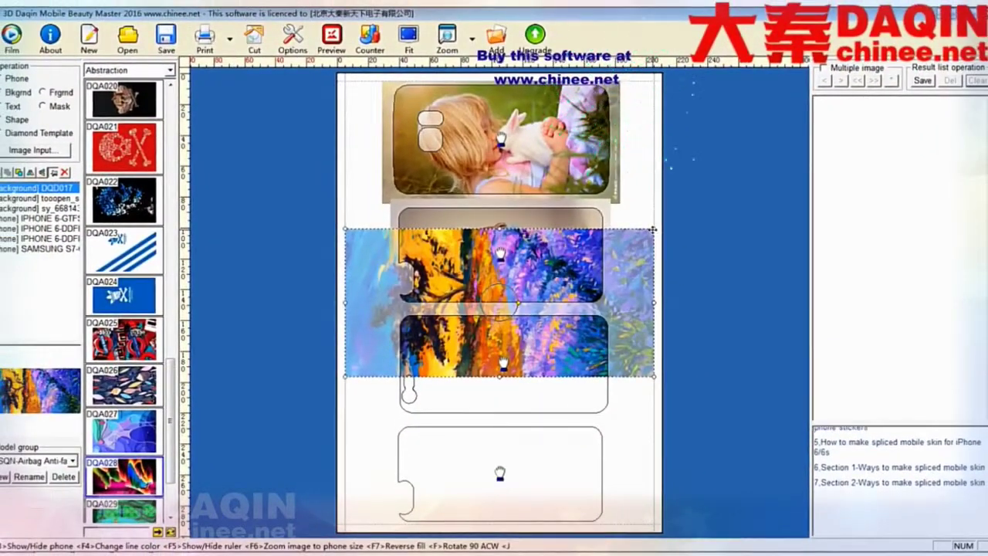
- Shrink the tree painting, move it onto the third phone outline and adjust its size to cover that outline with a small margin
drag(654, 229, 561, 272)
mouse_move(536, 304)
mouse_down()
mouse_move(544, 340)
mouse_move(583, 339)
mouse_up()
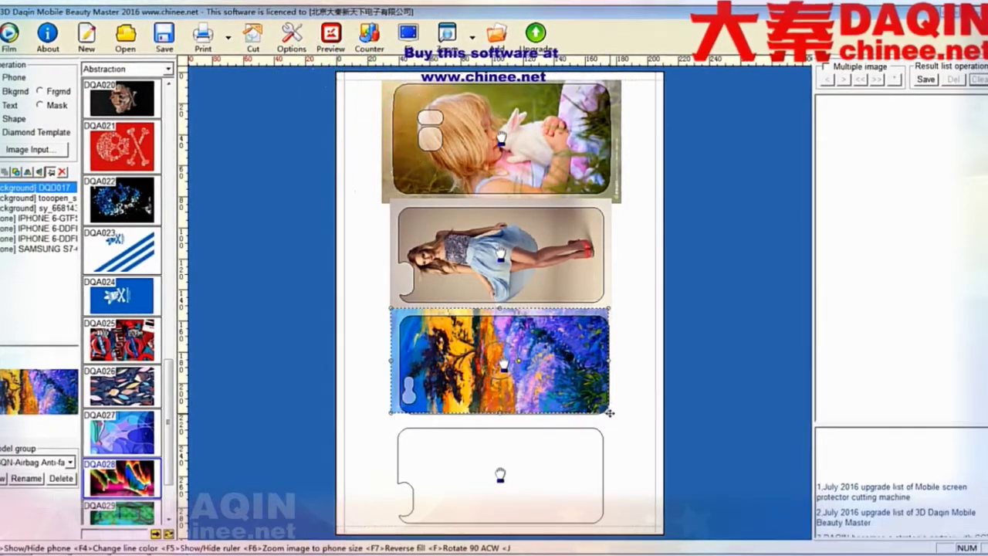
drag(610, 413, 622, 421)
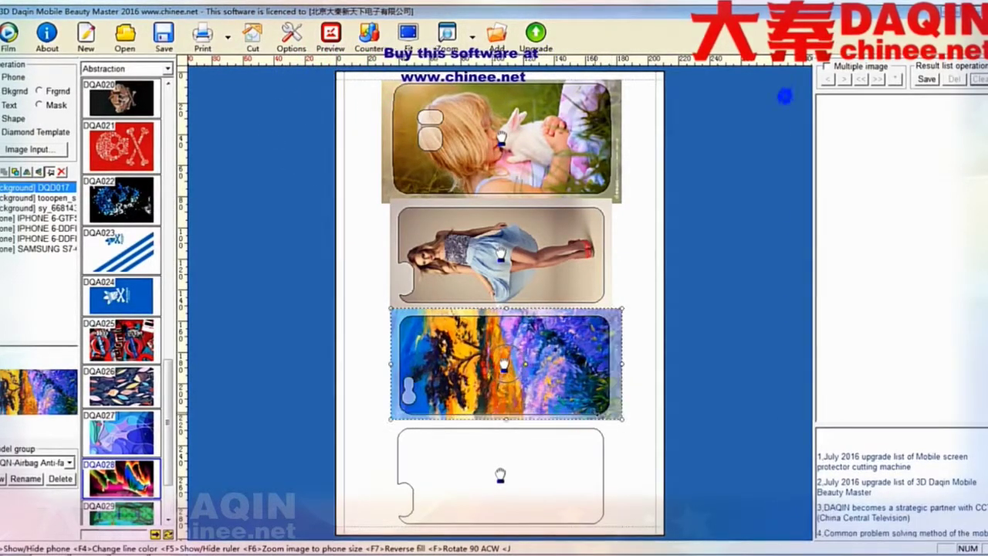
drag(548, 390, 535, 404)
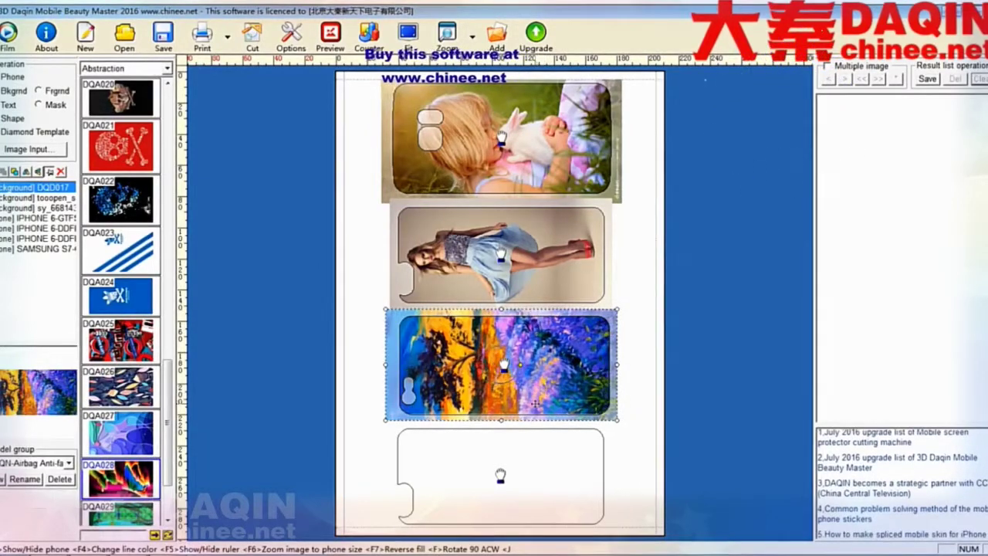
drag(618, 422, 622, 424)
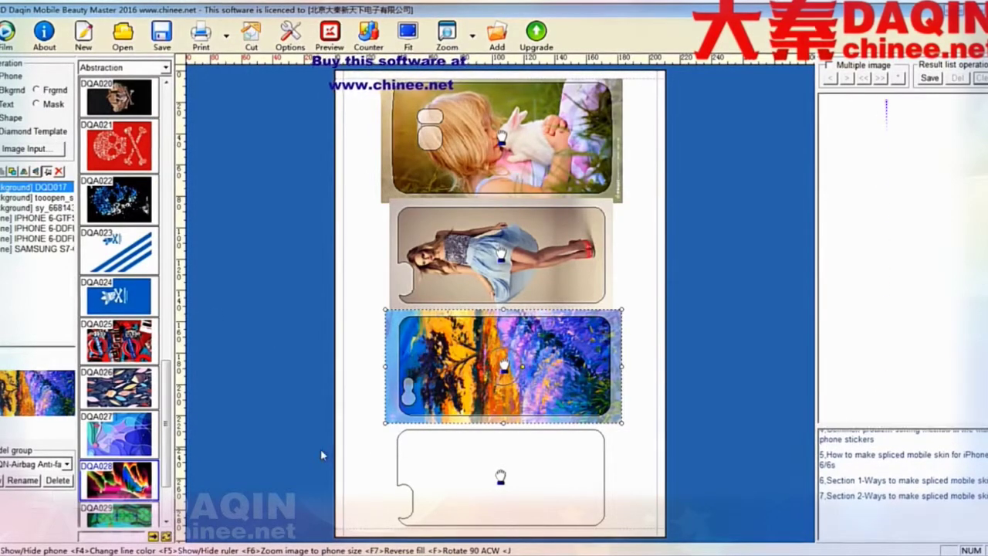
- Import the desktop butterfly picture DQA028.jpg as the background image for the last phone
click(55, 151)
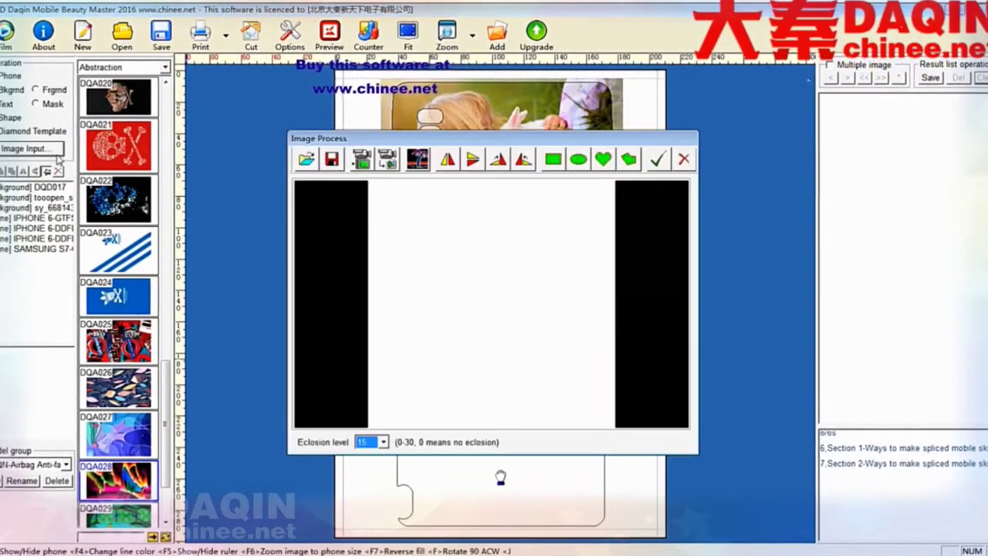
click(306, 160)
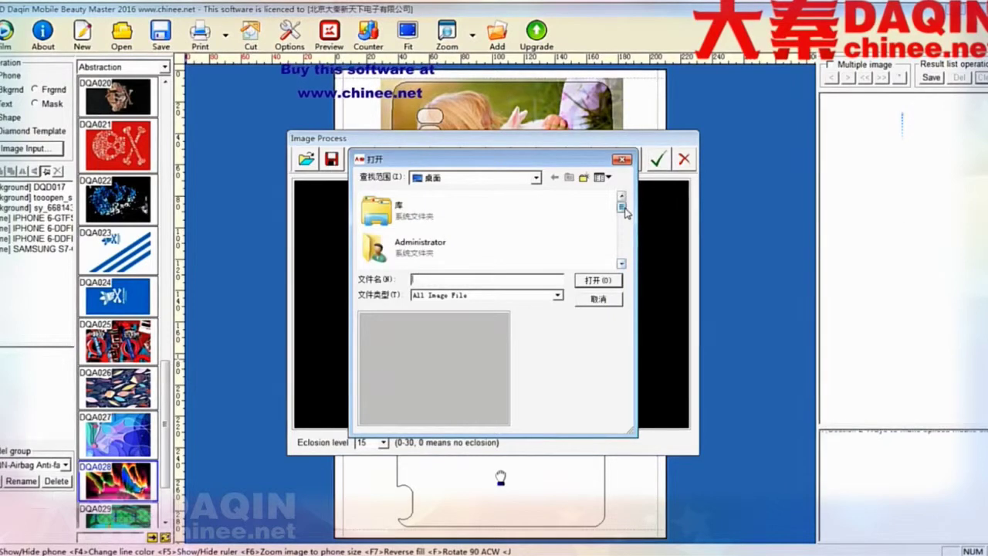
drag(625, 208, 624, 238)
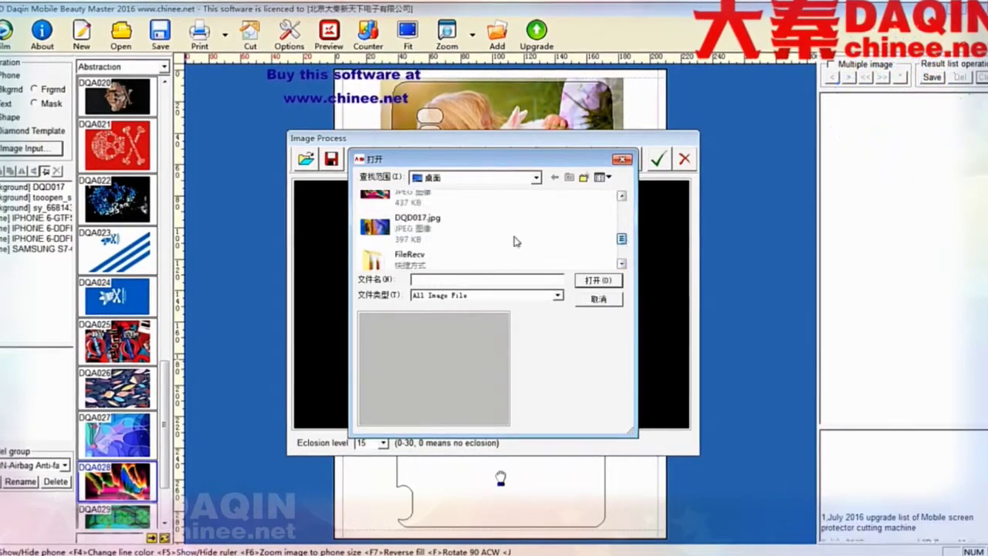
click(399, 199)
click(596, 280)
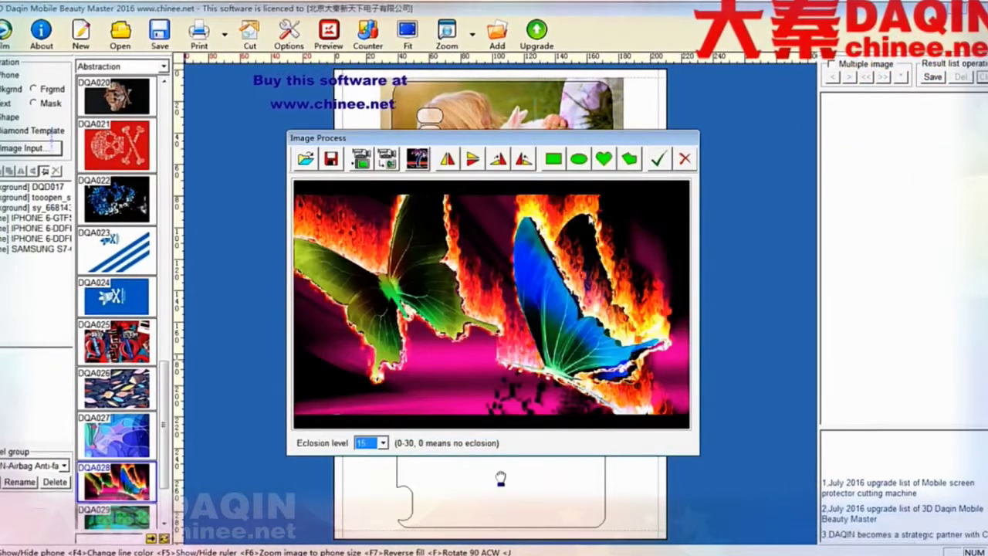
- Apply the butterfly picture uncropped, shrink it and move it onto the fourth phone outline so it covers the template
click(658, 159)
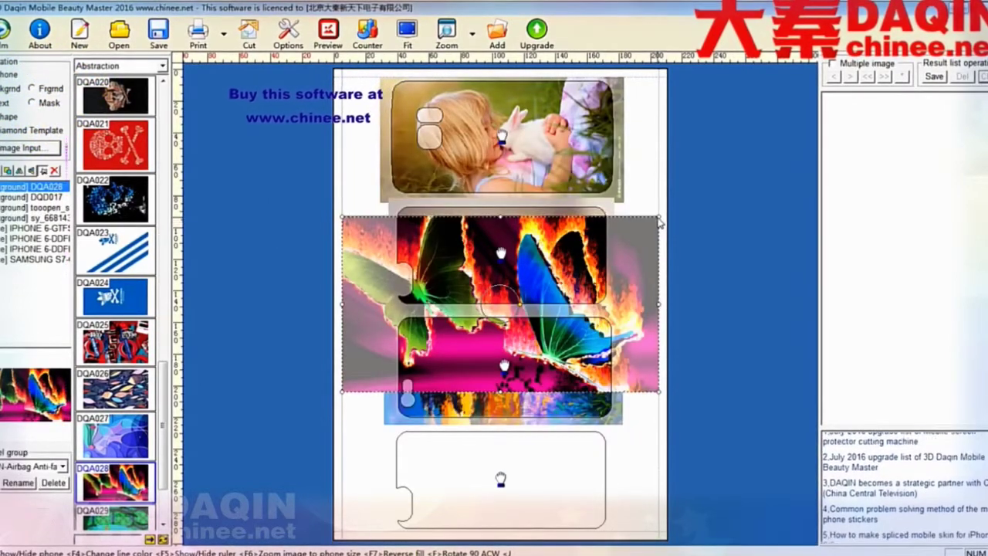
drag(598, 255, 588, 267)
drag(382, 315, 435, 471)
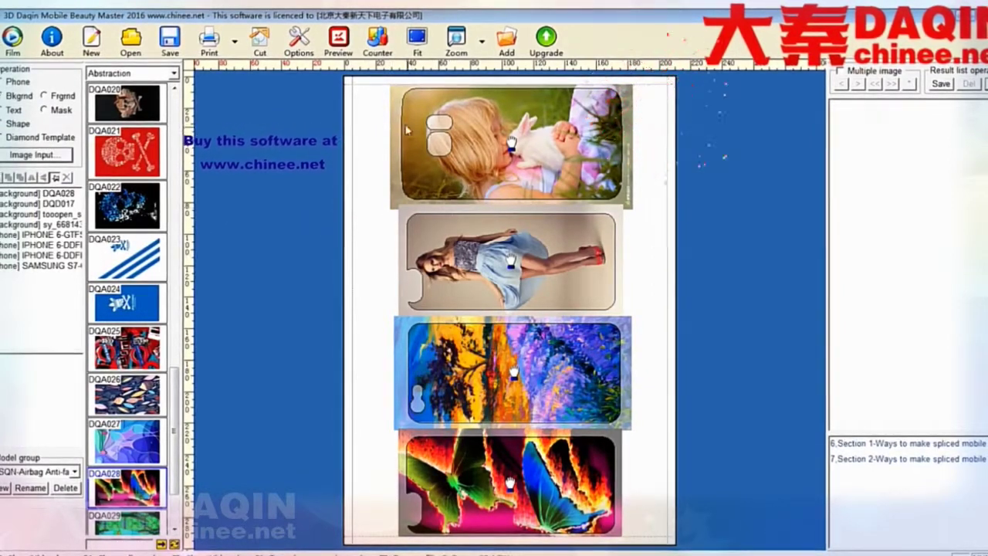
- Select the four phone outlines together with the woman photo and the tree painting, flip them vertically, and clear the selection
drag(433, 116, 661, 551)
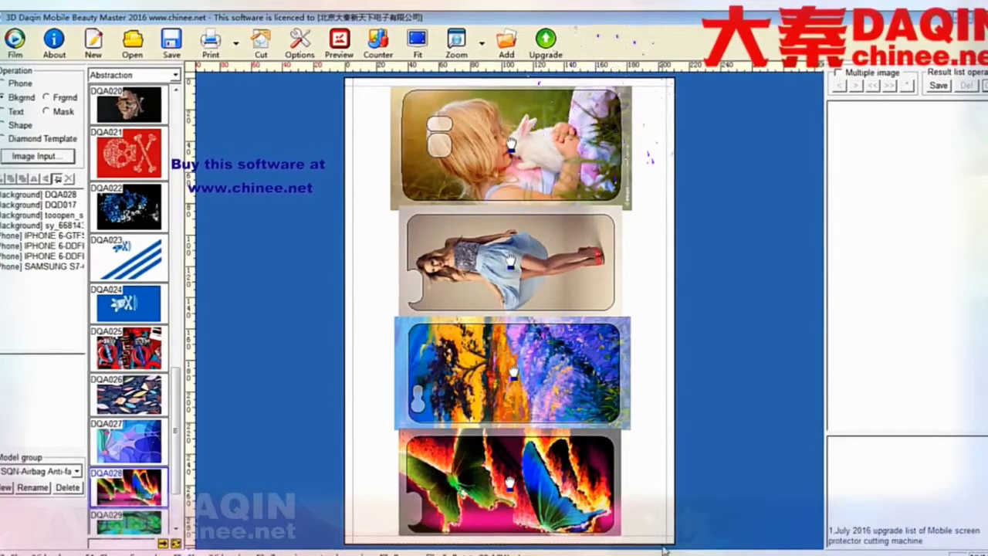
drag(599, 361, 657, 542)
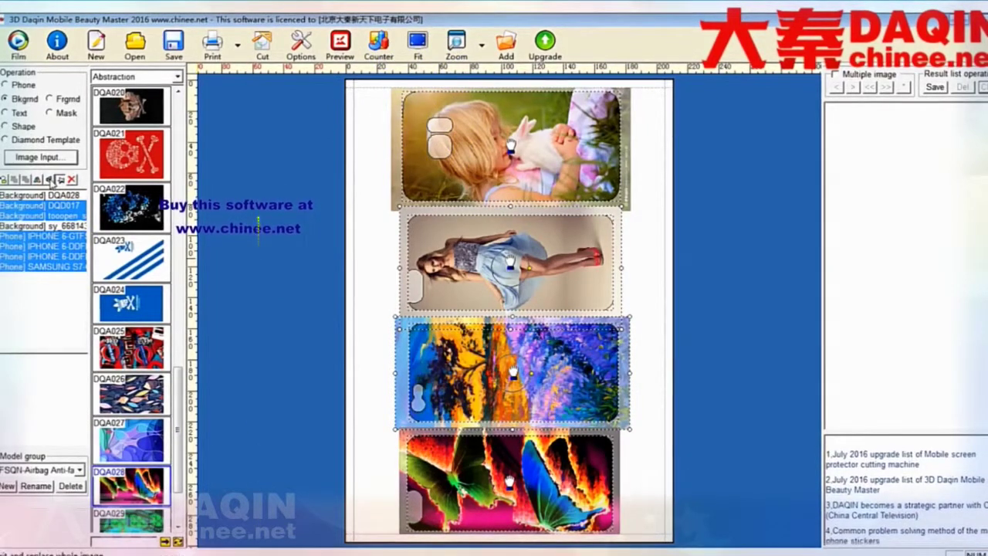
click(51, 181)
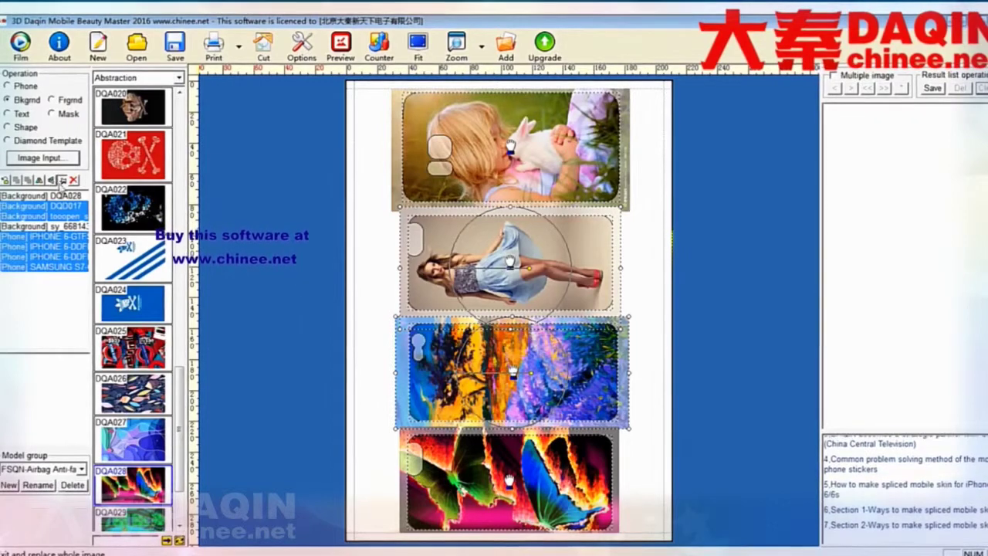
click(364, 301)
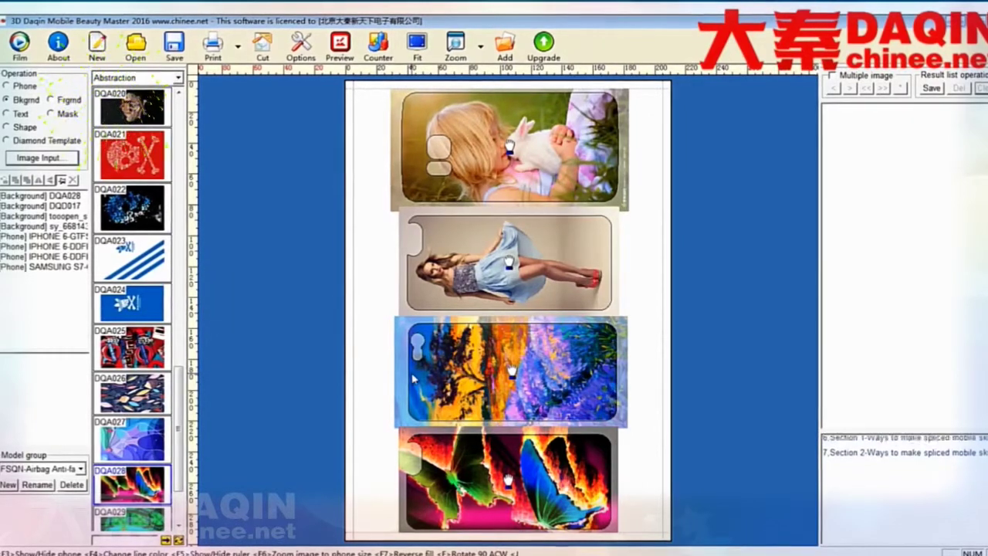
- Send the finished four-phone layout to print
click(211, 44)
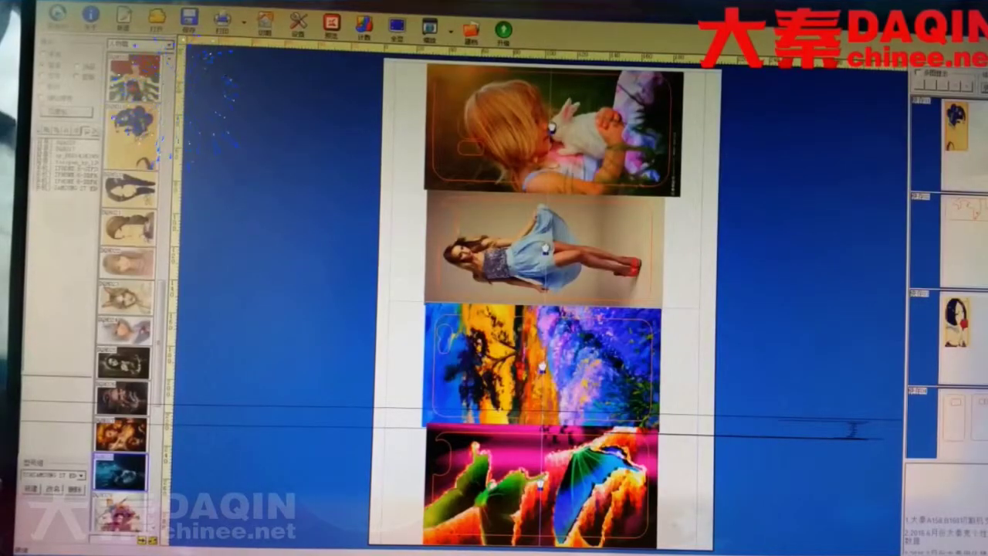